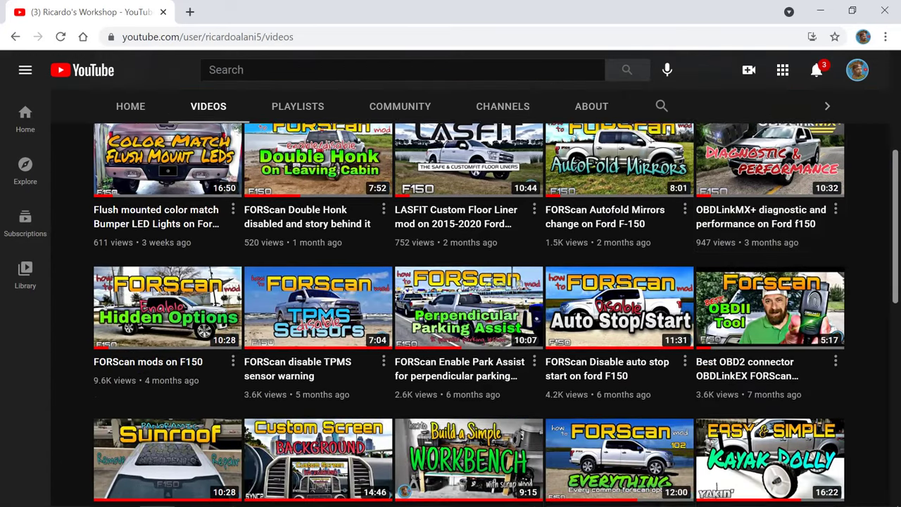
scroll(451, 317, "down", 3)
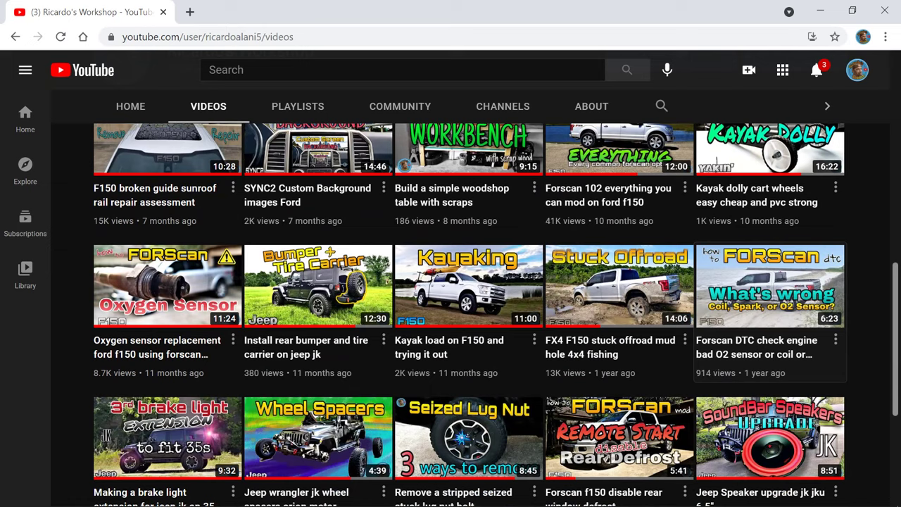
scroll(620, 395, "down", 3)
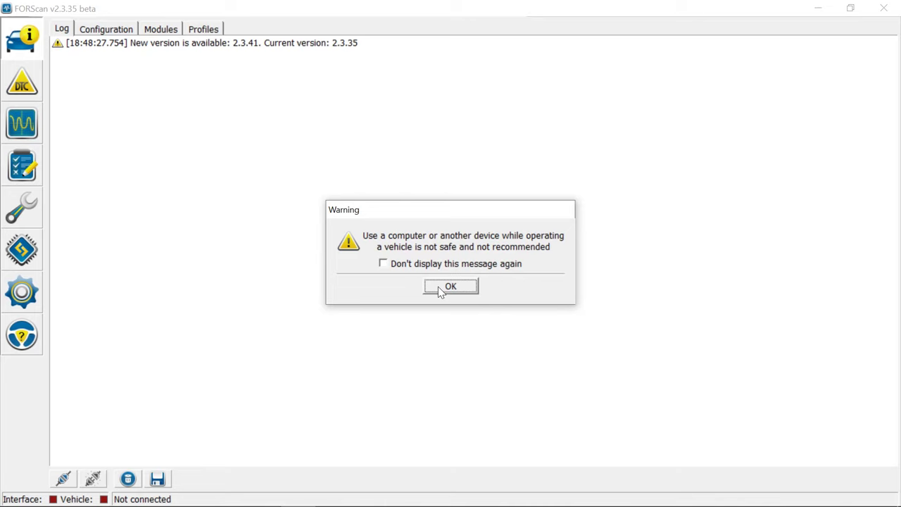
Dismiss the driving safety warning and load the recorded Ford F-150 EcoBoost 3.5L 2015 vehicle profile.
left_click(439, 289)
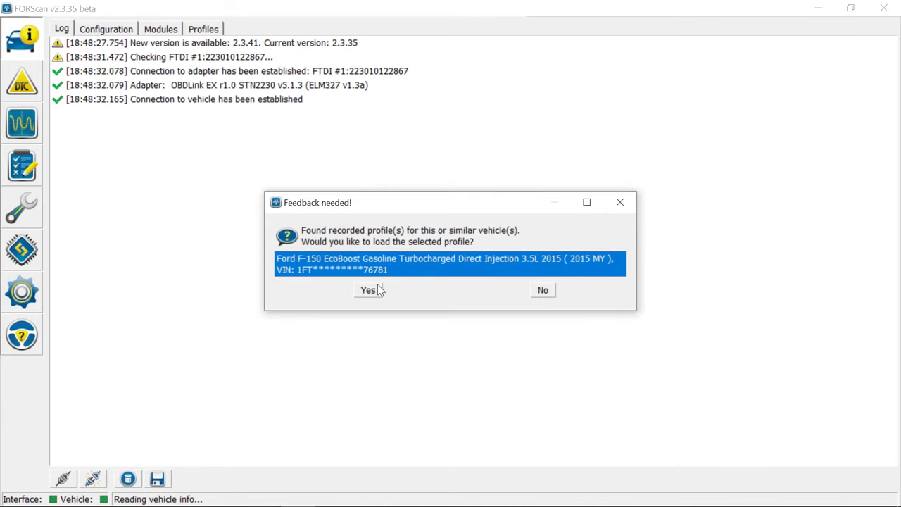
left_click(368, 290)
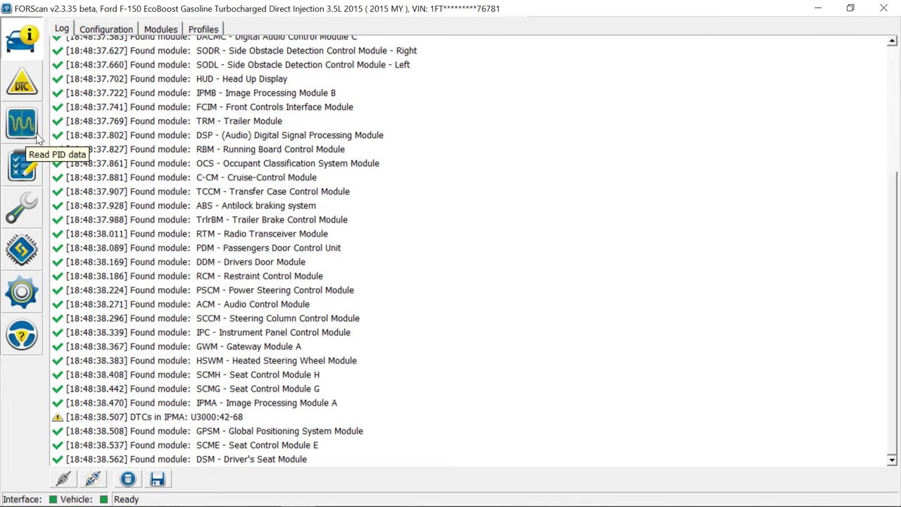
Open the PDM module configuration in AS BUILT format, accepting the warning about changing configuration.
left_click(22, 250)
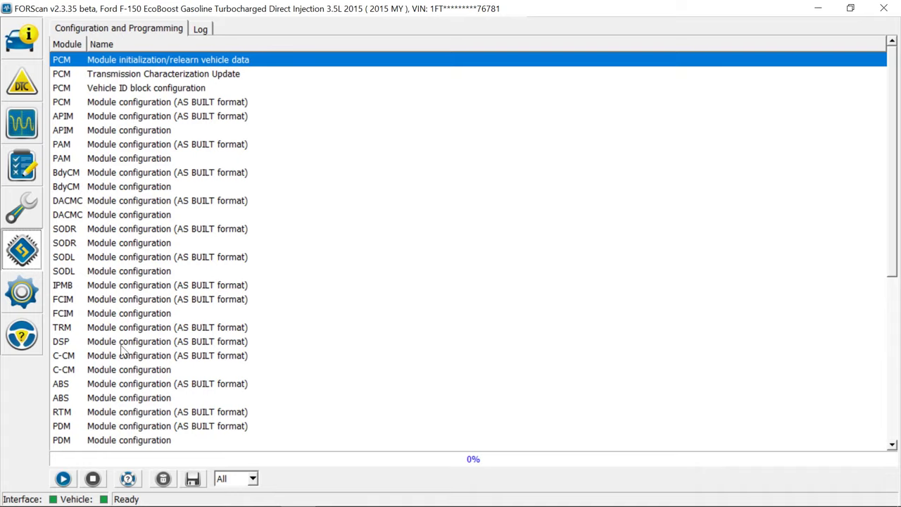
left_click(158, 428)
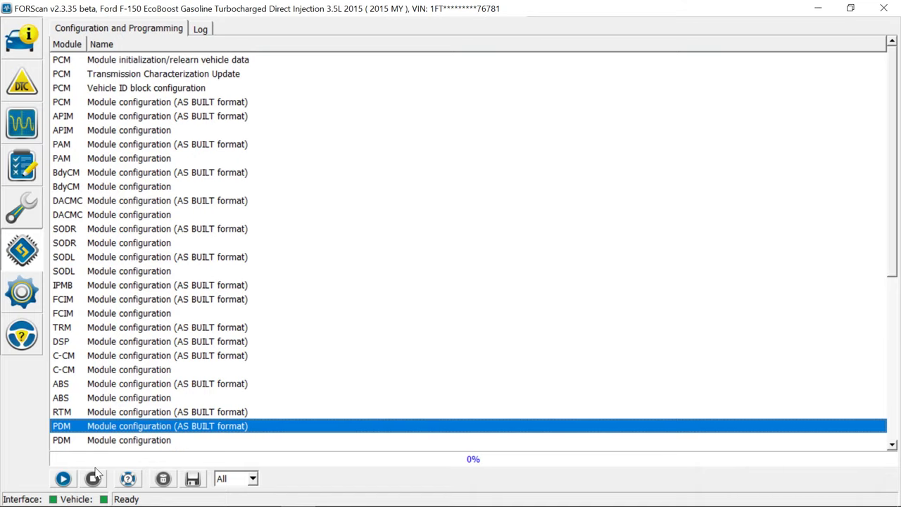
left_click(63, 479)
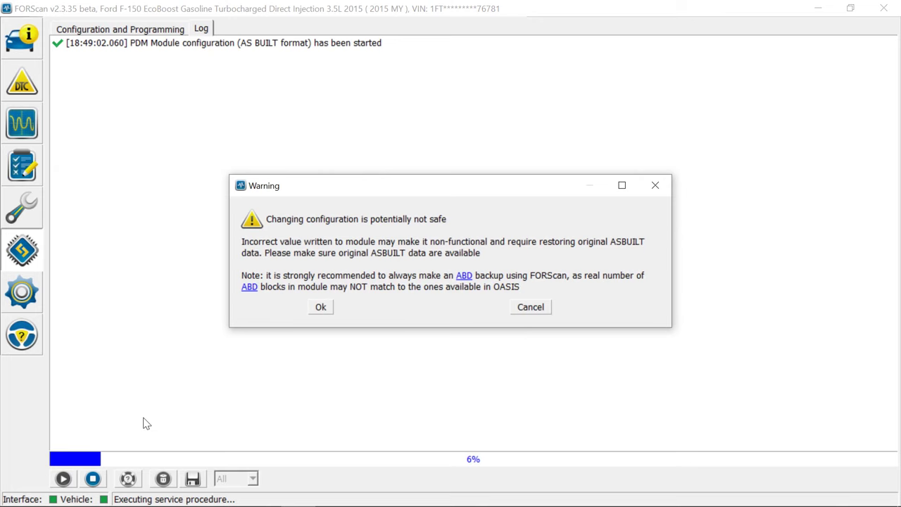
left_click(324, 307)
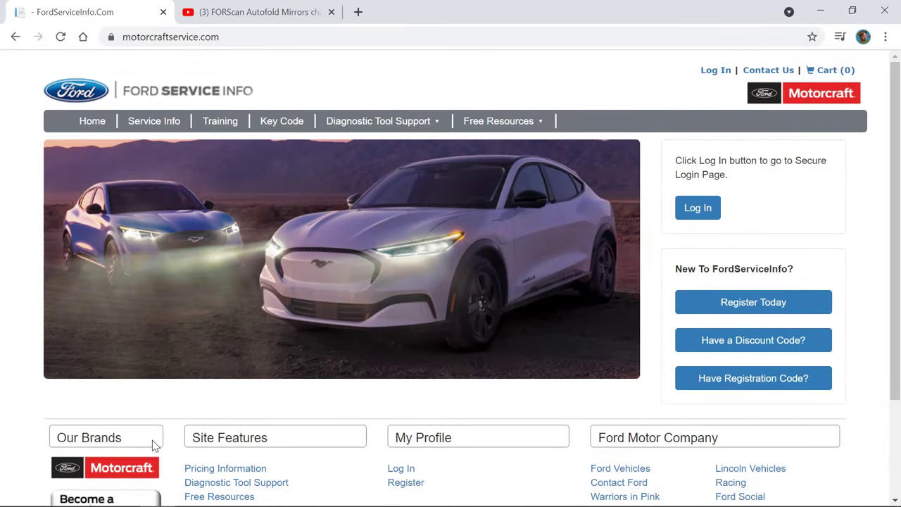
In the browser on motorcraftservice.com, open the Module Build Data (As-Built) page from the free Quick Guides and view its request form.
scroll(151, 430, "down", 3)
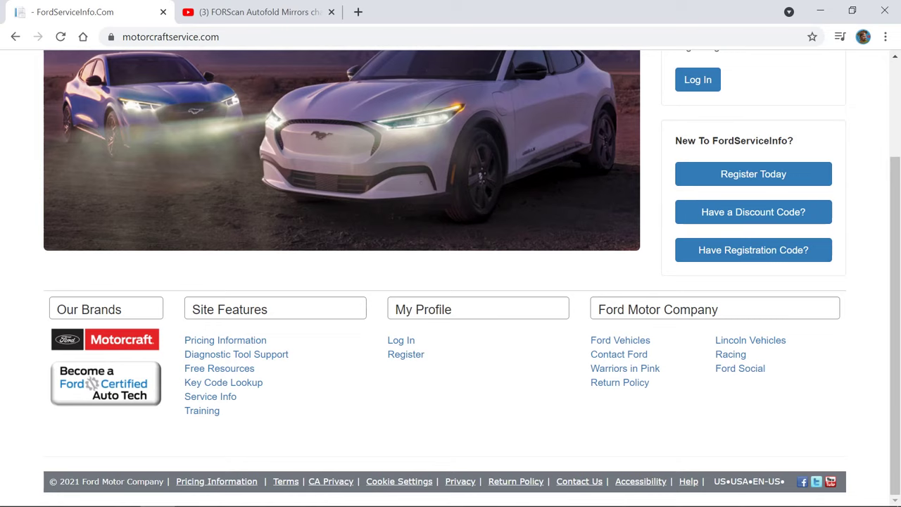
left_click(225, 373)
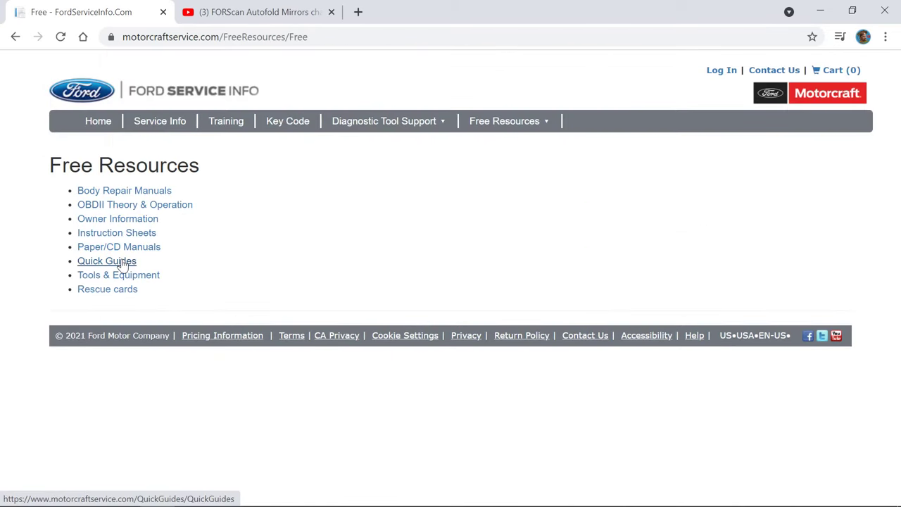
left_click(107, 261)
scroll(124, 264, "down", 15)
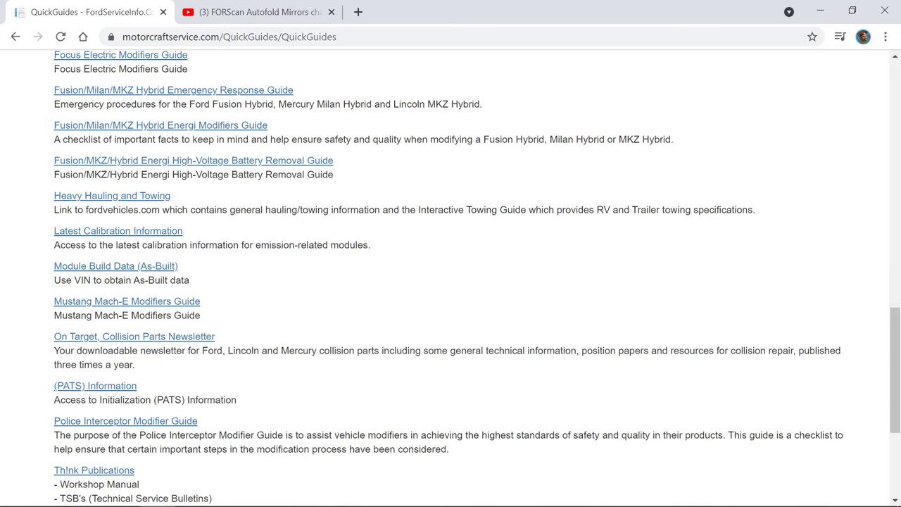
left_click(77, 267)
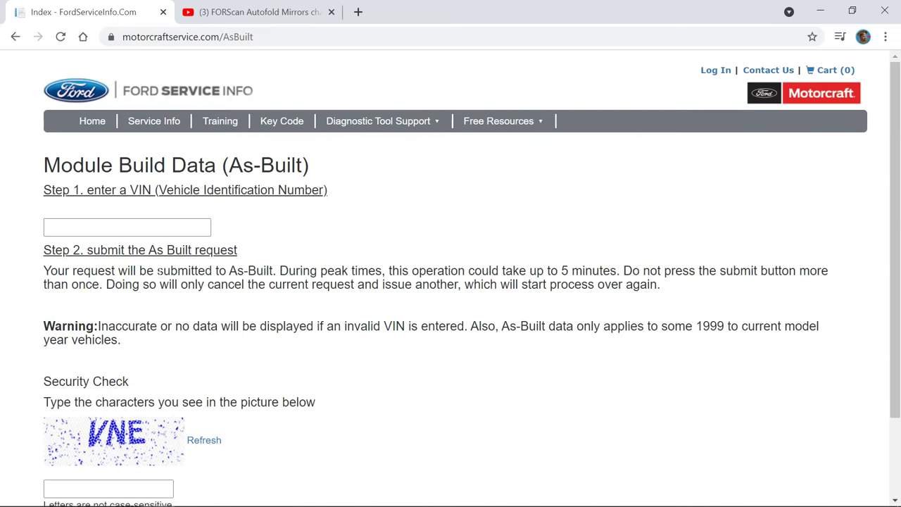
scroll(450, 282, "down", 2)
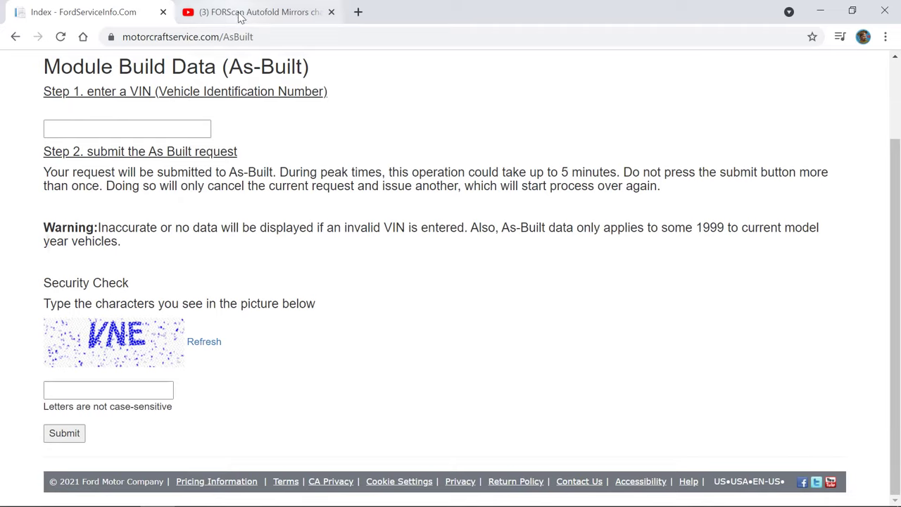
Return to FORScan and load the factory As-Built data into the PDM module configuration.
left_click(825, 16)
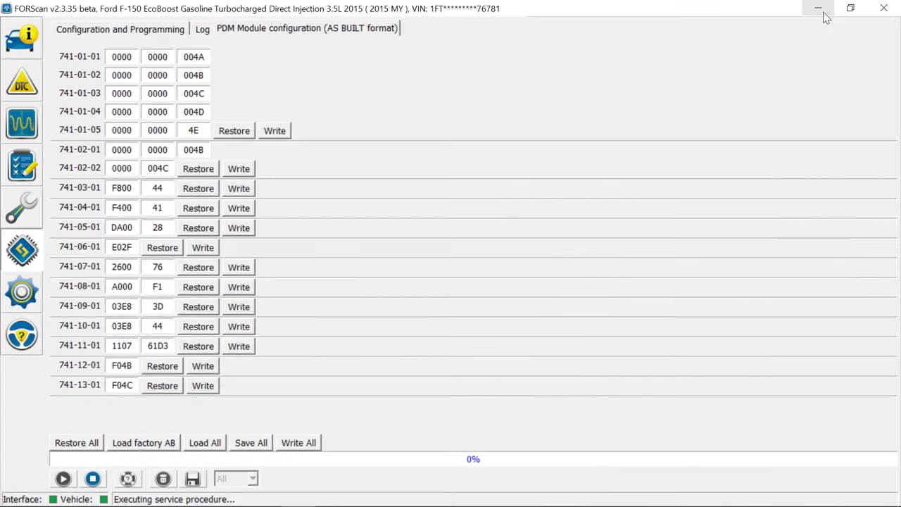
left_click(161, 444)
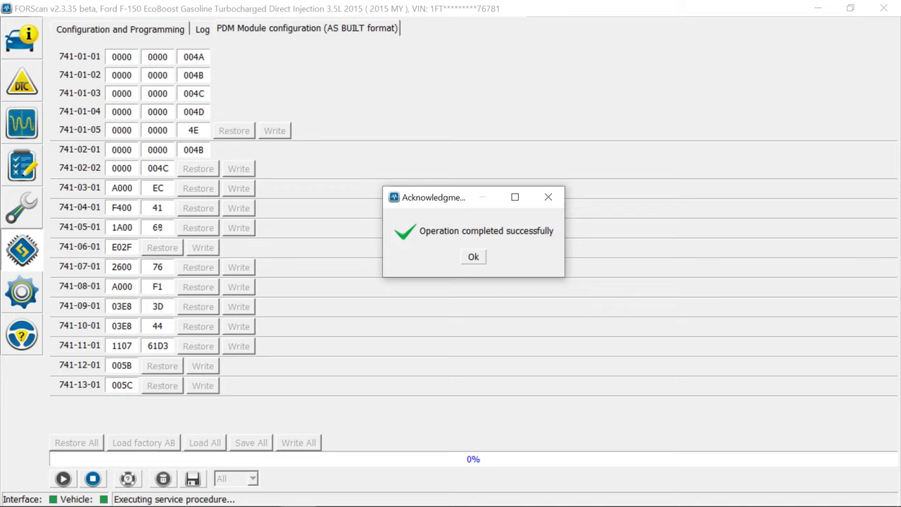
left_click(479, 257)
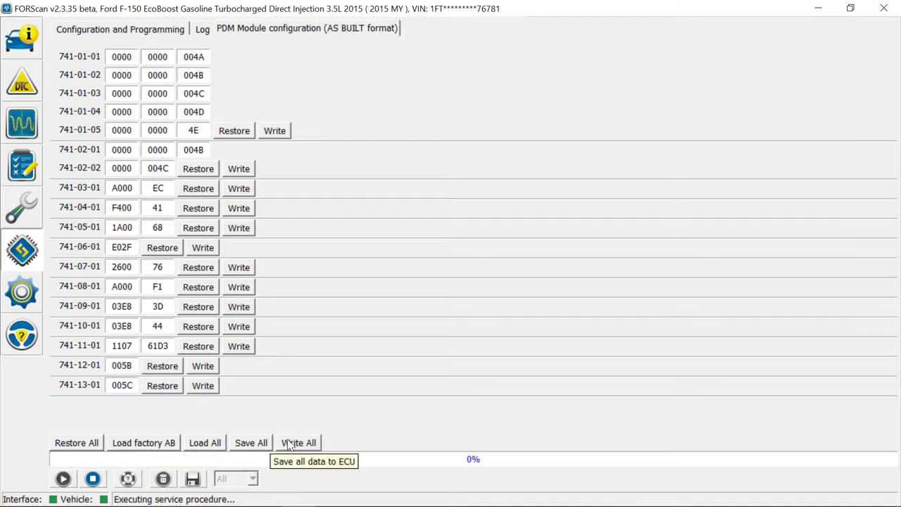
Restore all PDM configuration blocks to the values read from the module and stop the service procedure.
left_click(90, 442)
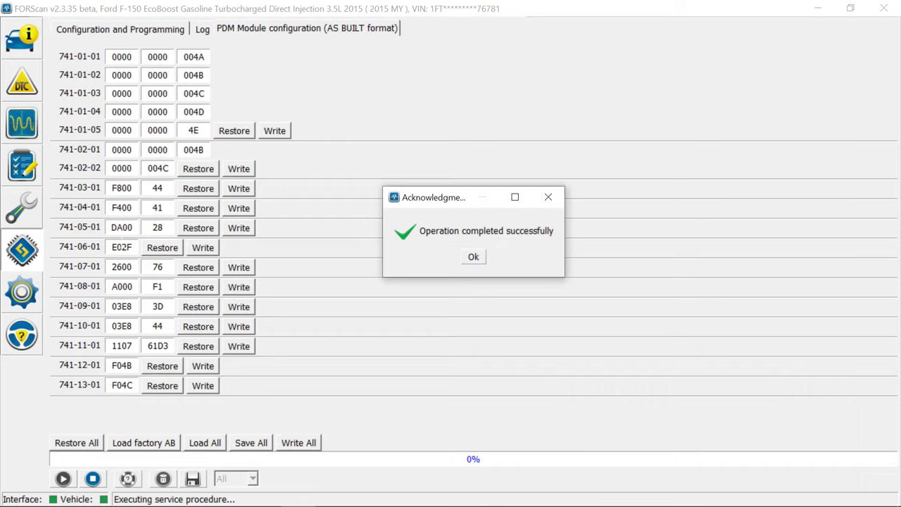
left_click(472, 258)
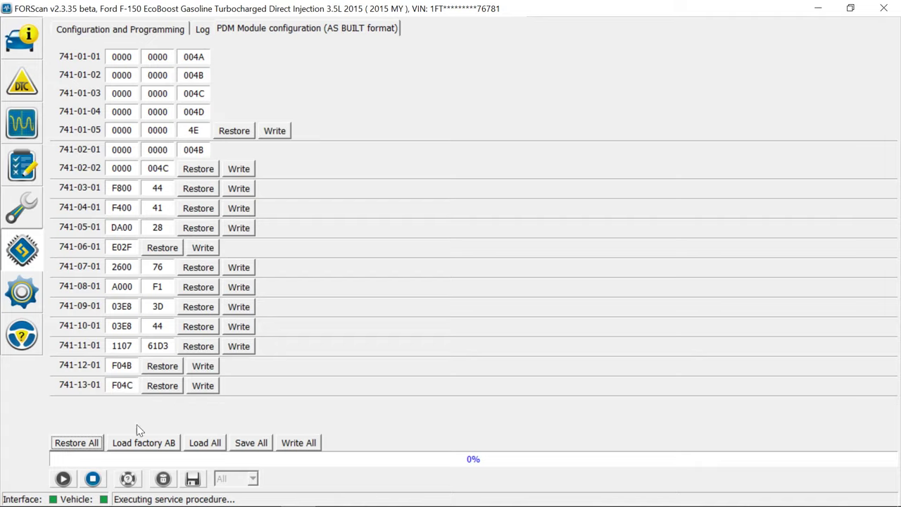
left_click(100, 480)
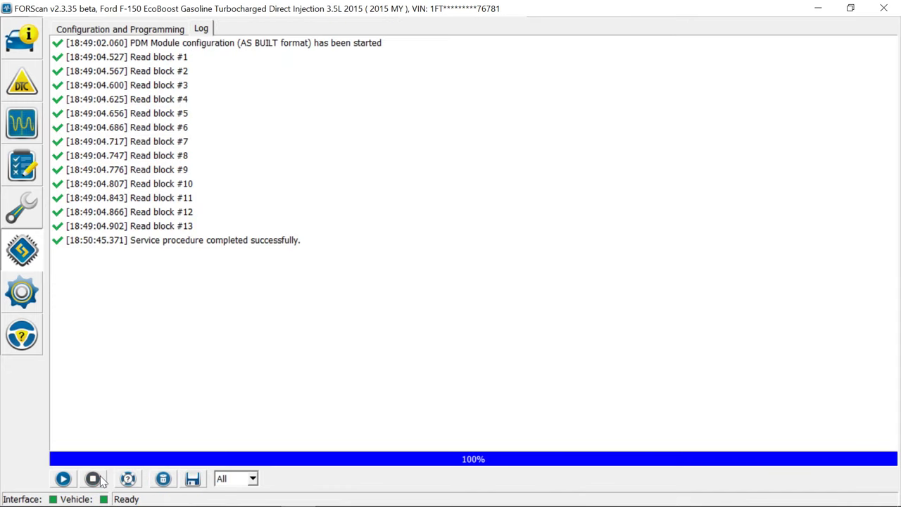
Open the BdyCM module configuration in AS BUILT format, accepting the warning about changing configuration.
left_click(100, 28)
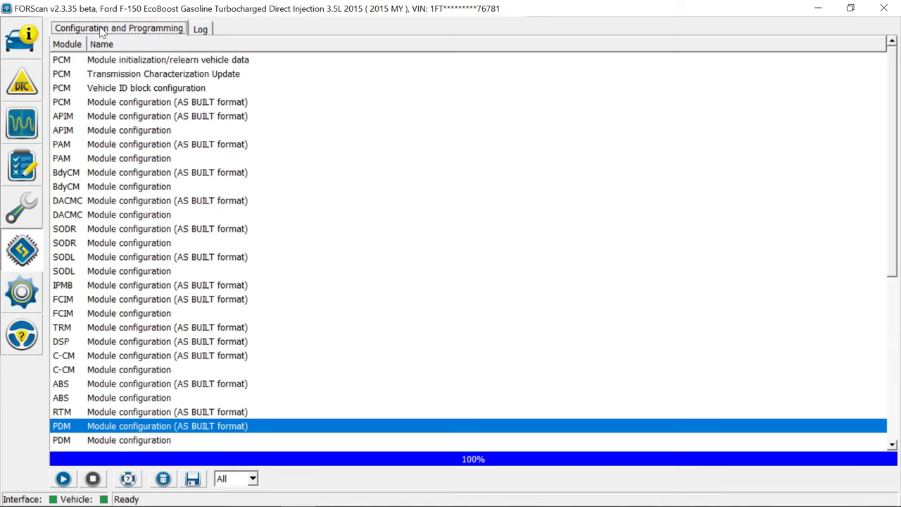
scroll(164, 352, "down", 2)
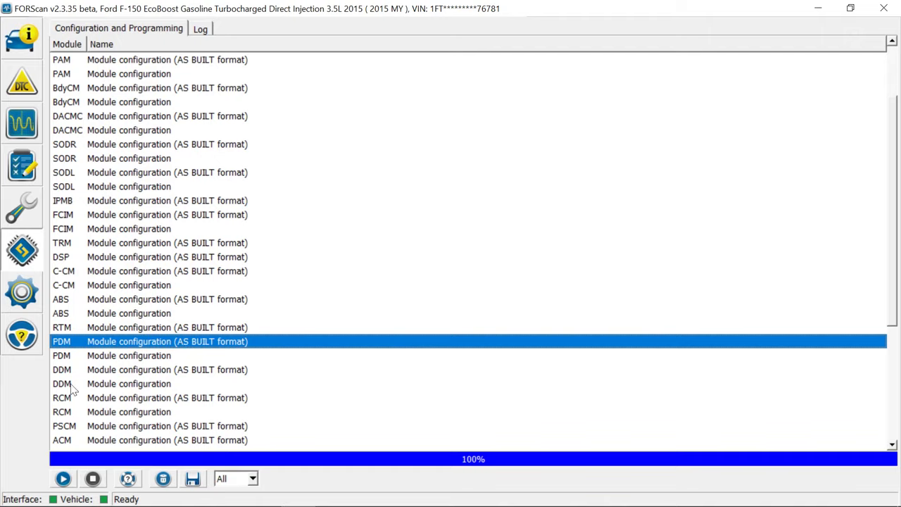
left_click(100, 373)
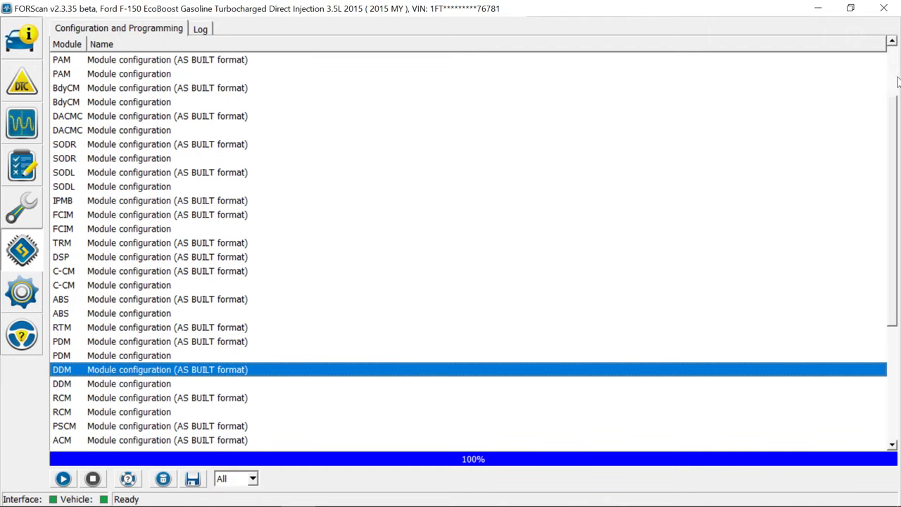
scroll(897, 81, "up", 2)
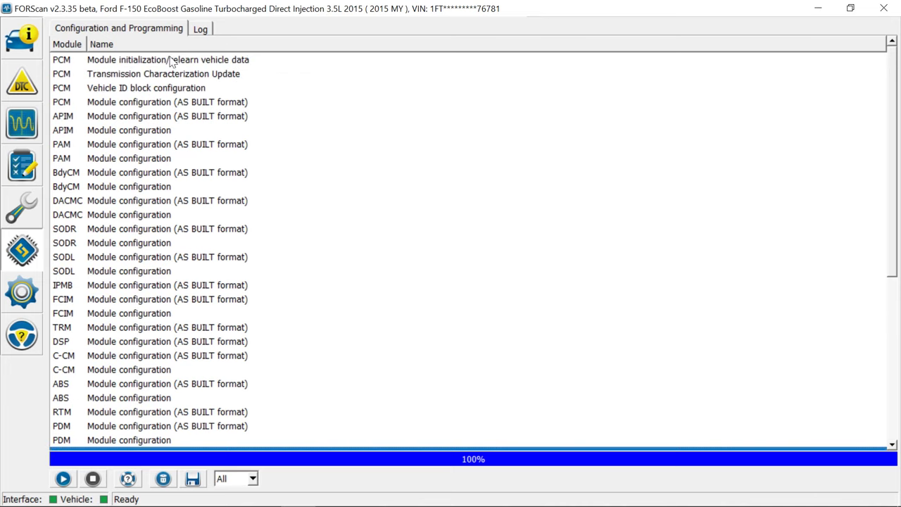
left_click(165, 173)
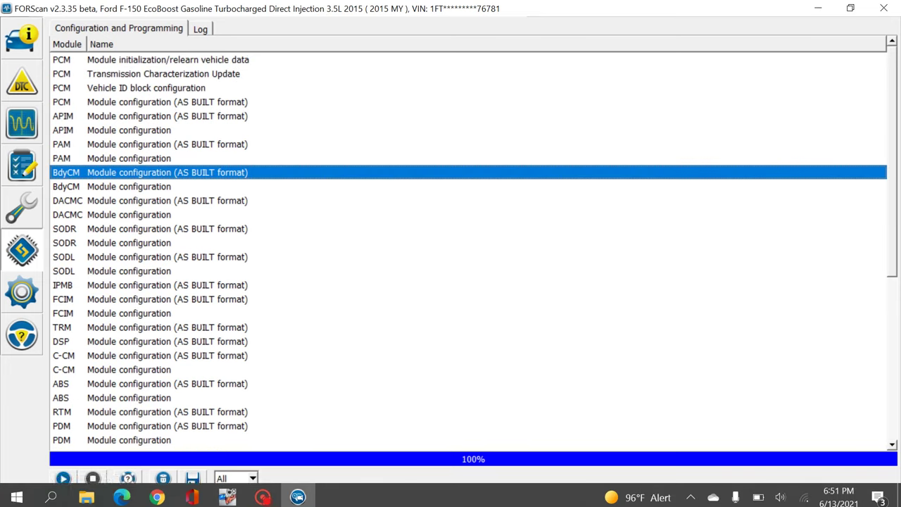
left_click(63, 479)
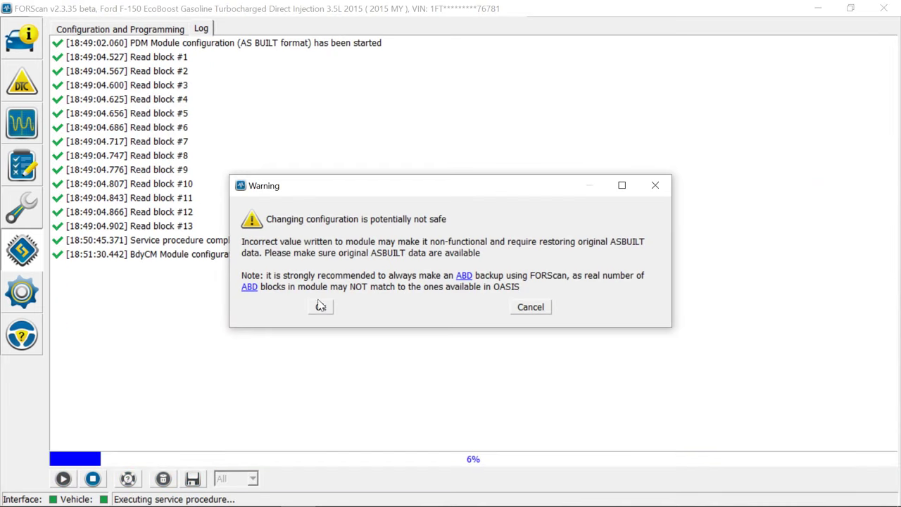
left_click(320, 306)
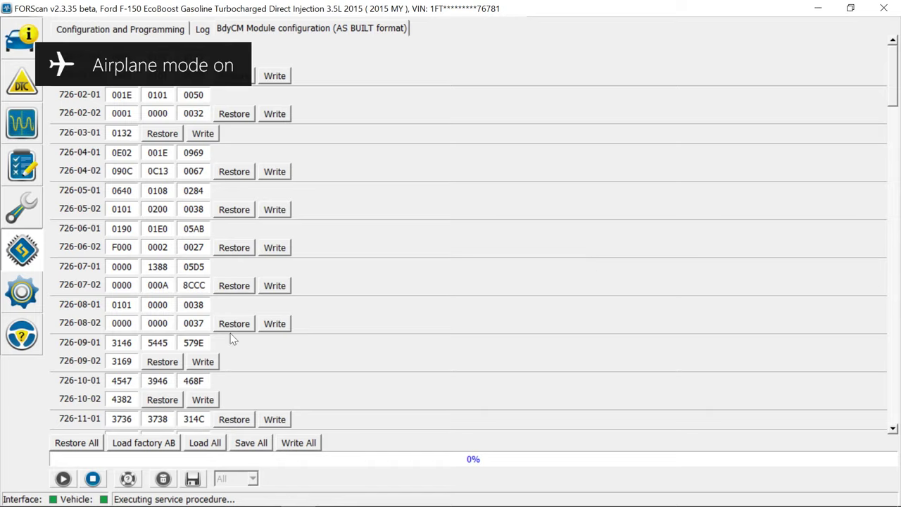
Load the factory As-Built data into the BdyCM module configuration and stop the service procedure.
left_click(153, 442)
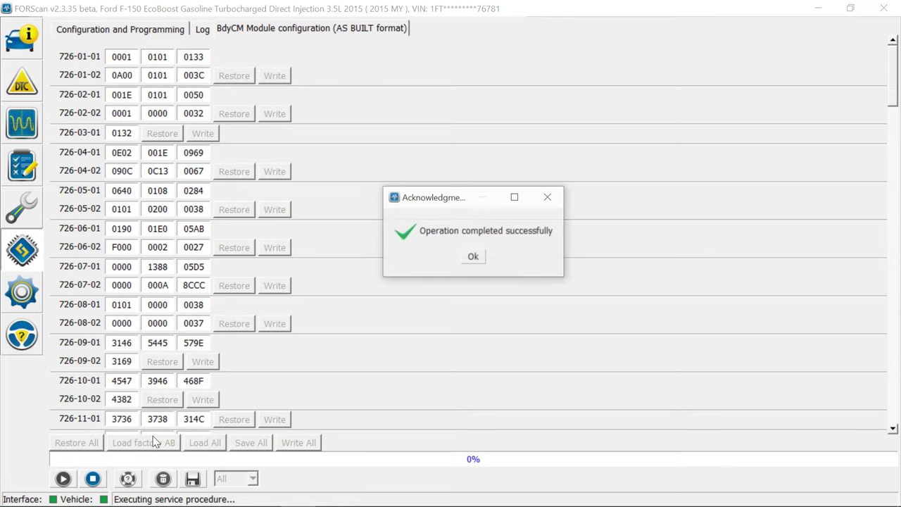
left_click(482, 259)
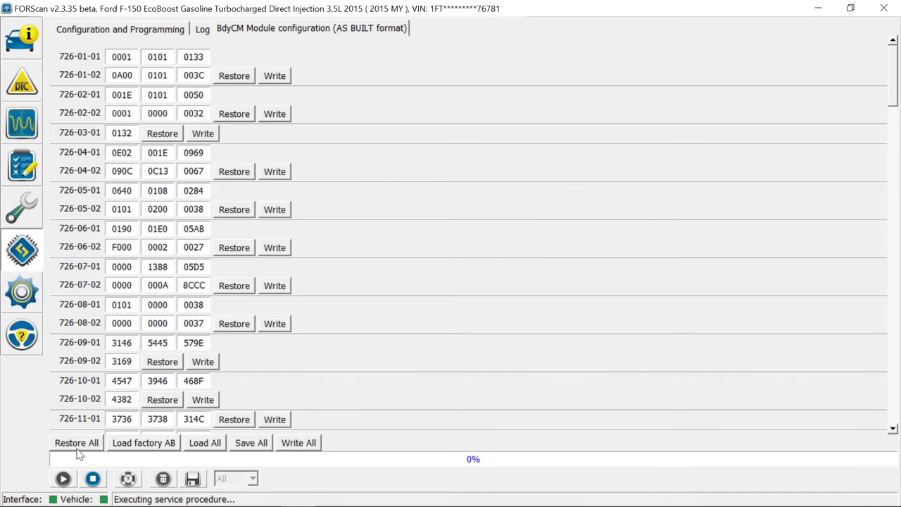
left_click(94, 479)
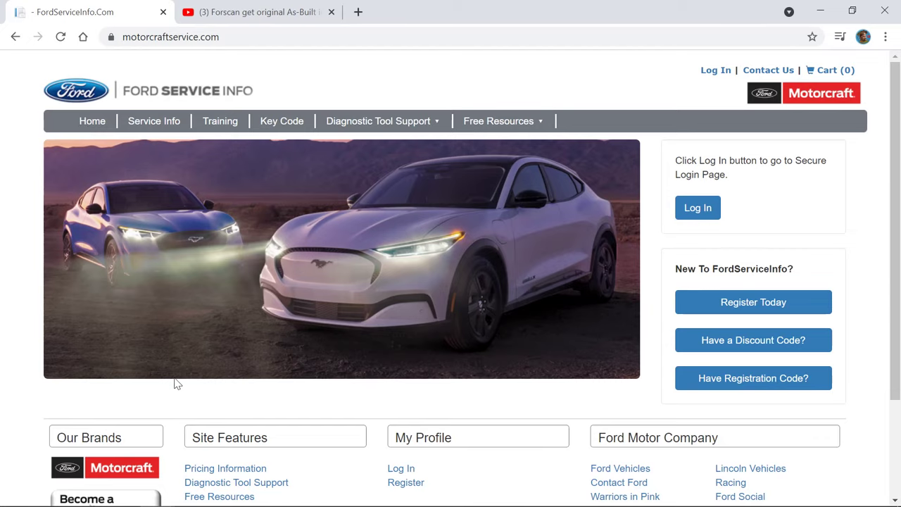
In the browser, open the Module Build Data (As-Built) request page from the Quick Guides under Ford's free resources.
left_click(208, 498)
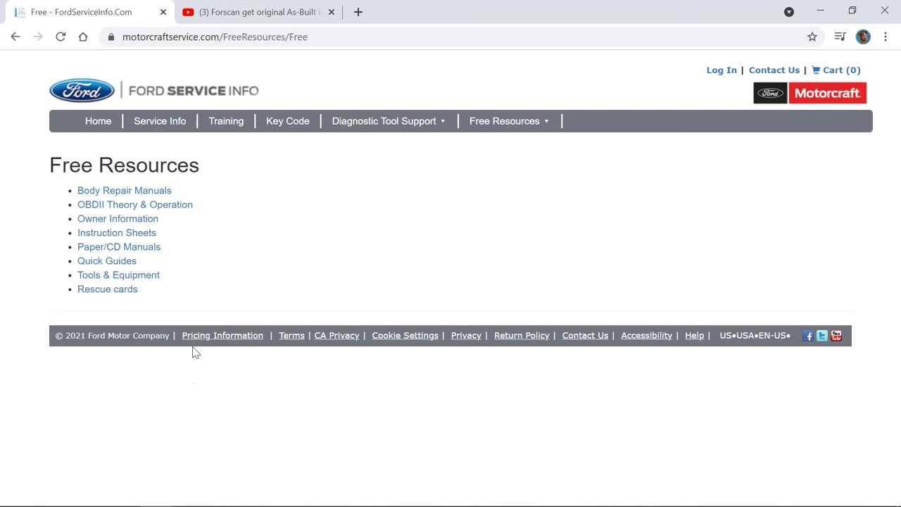
left_click(118, 267)
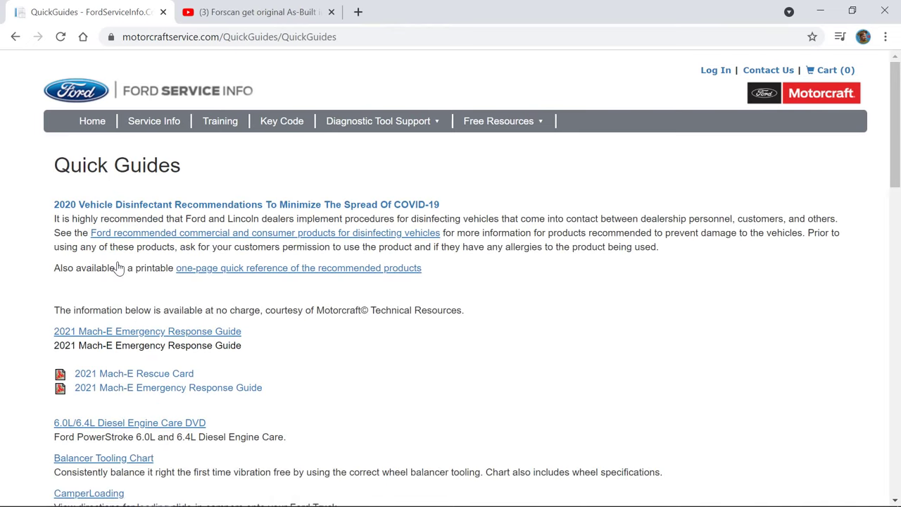
scroll(118, 267, "down", 15)
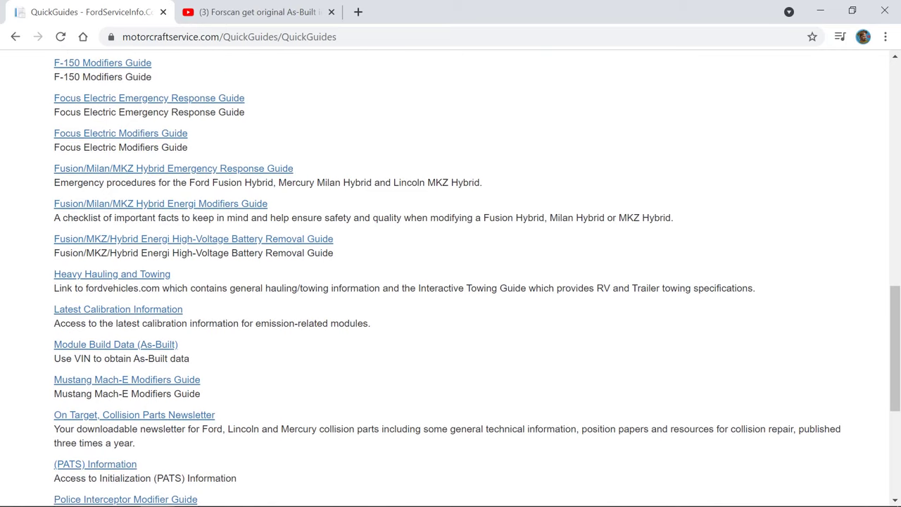
scroll(451, 278, "down", 3)
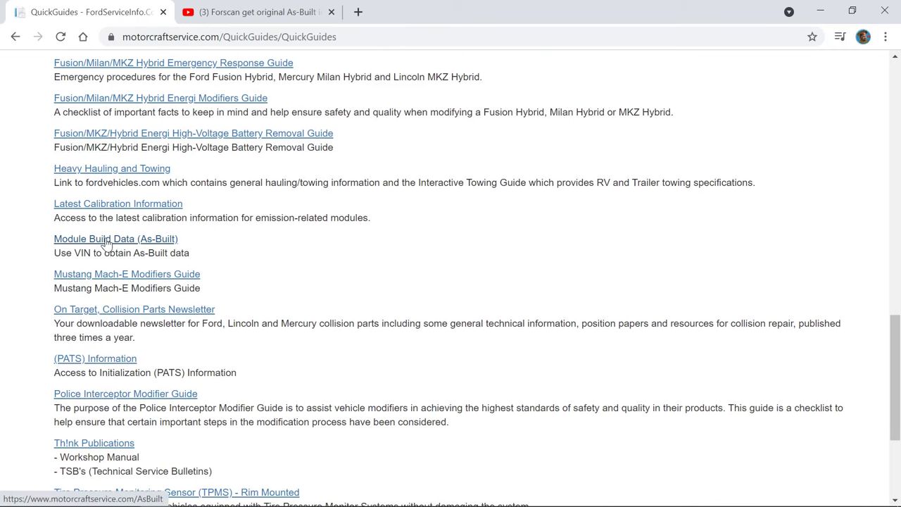
left_click(106, 241)
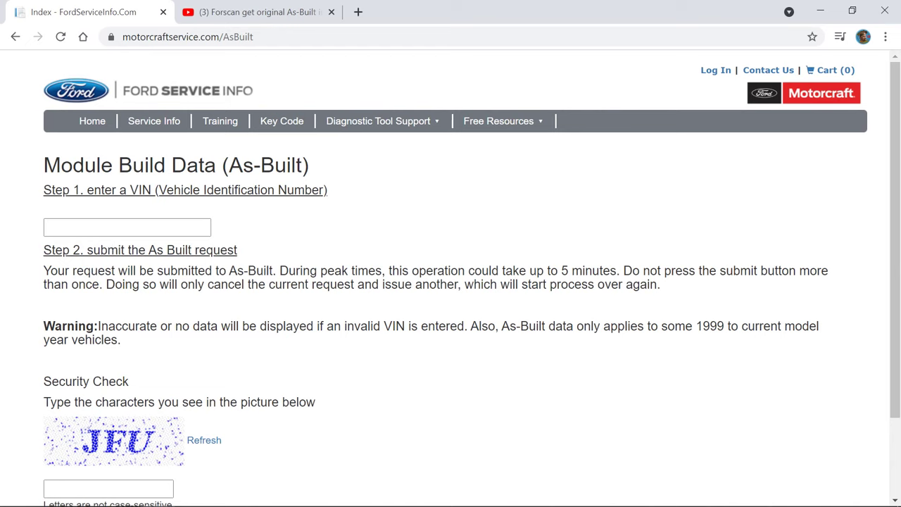